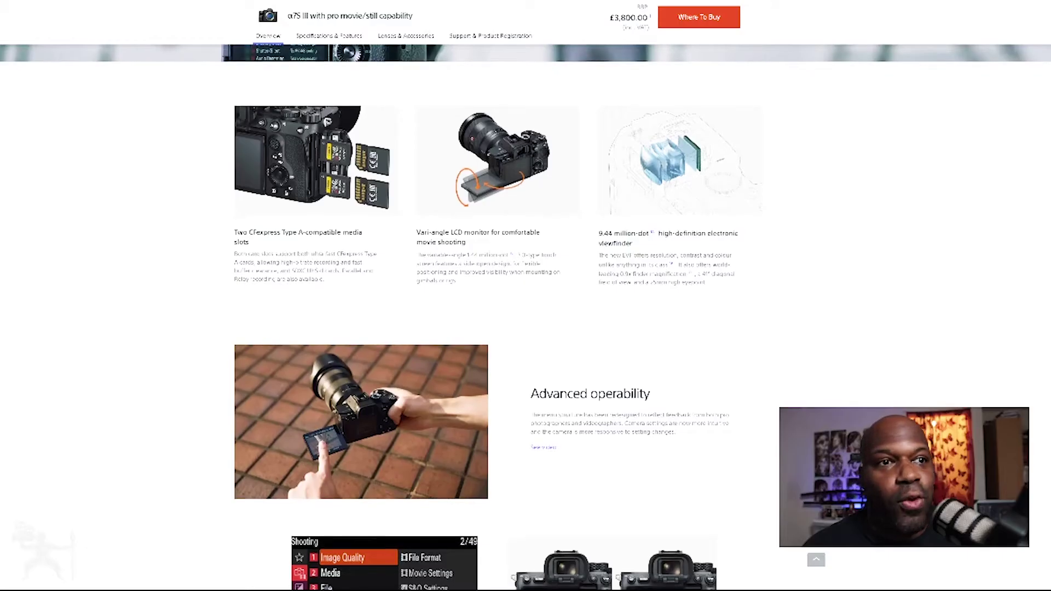
- Scroll the Sony α7S III page down to the Advanced operability section and camera menu images
{"action": "scroll", "coordinate": [525, 316], "scroll_direction": "down", "scroll_amount": 2}
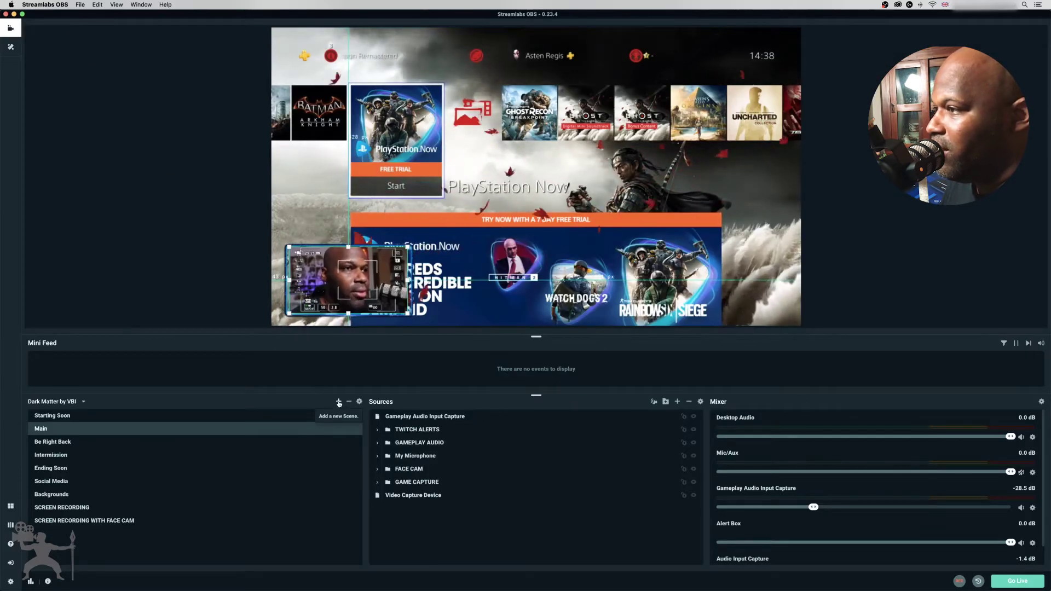
- Create a new empty scene named 'Demo' from the Scenes panel
{"action": "left_click", "coordinate": [338, 402]}
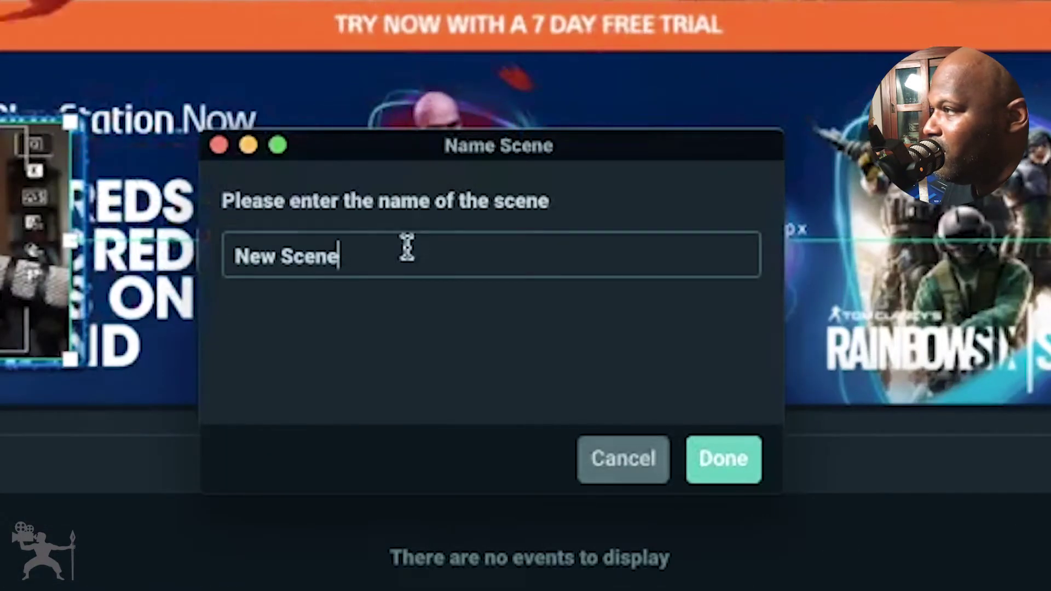
{"action": "triple_click", "coordinate": [406, 247]}
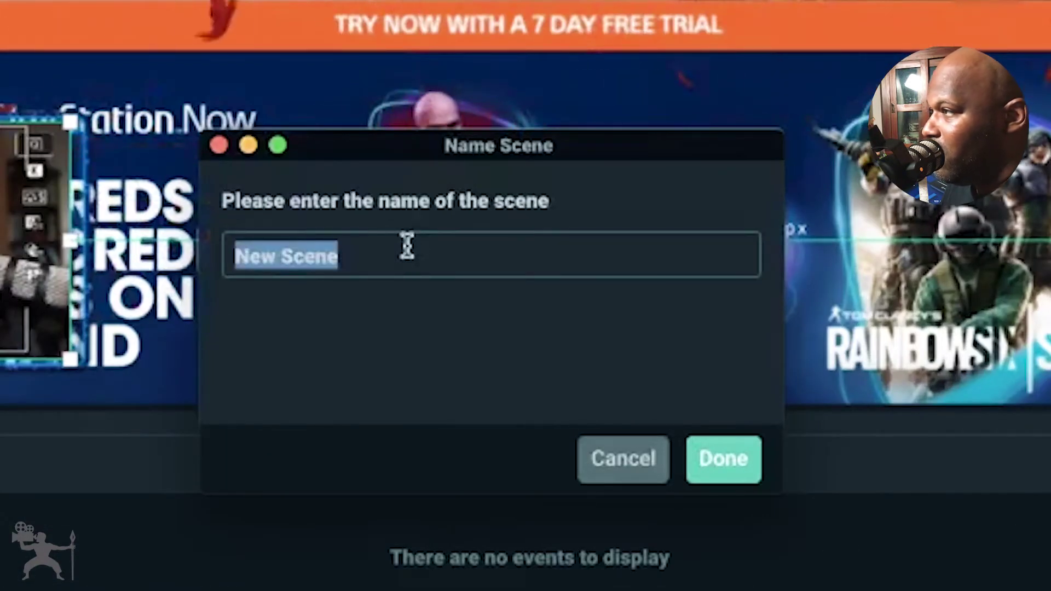
{"action": "type", "text": "Demo"}
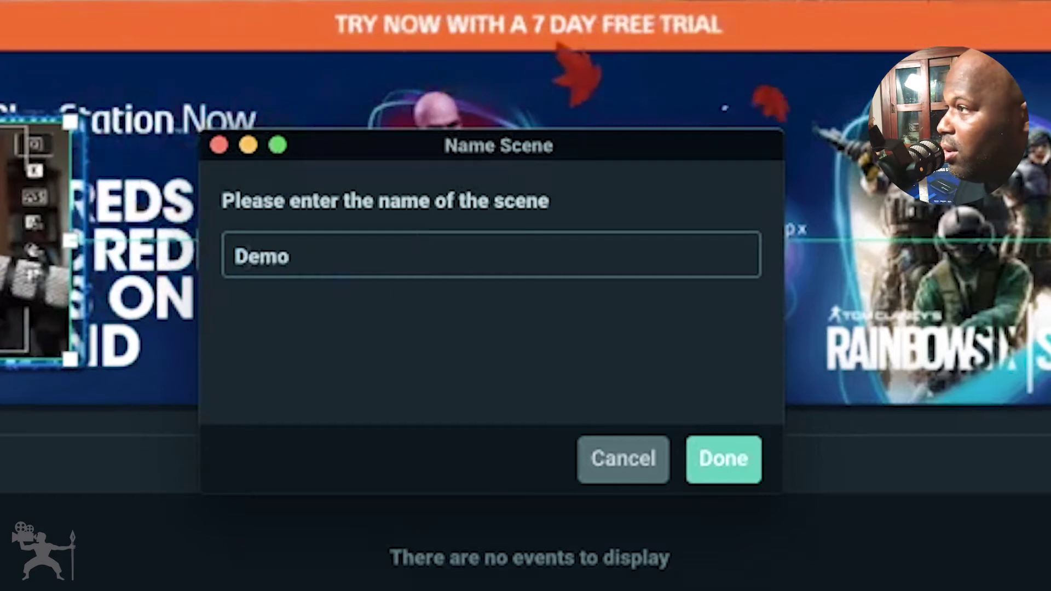
{"action": "left_click", "coordinate": [730, 464]}
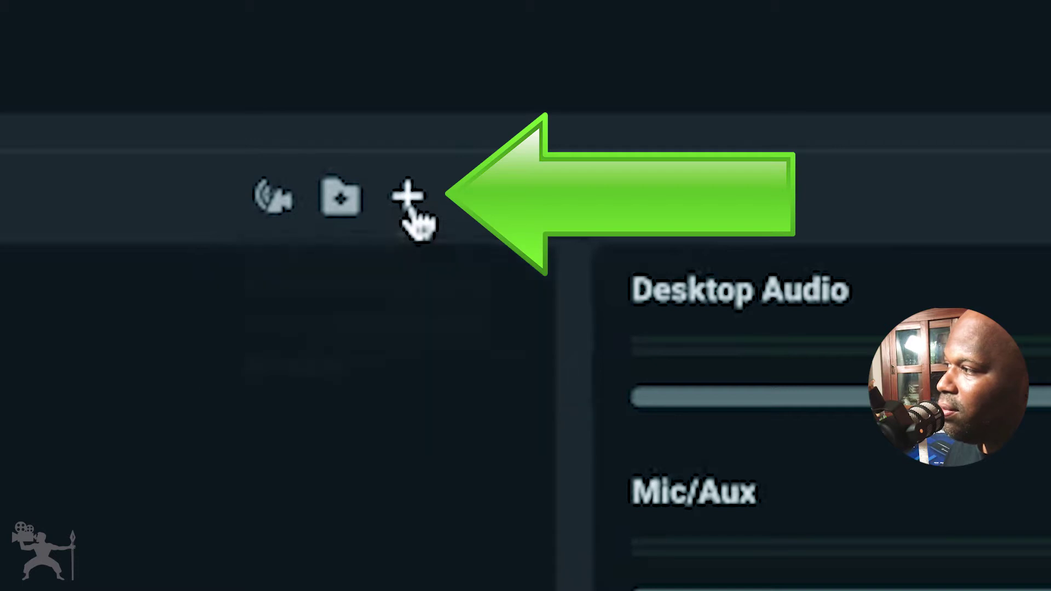
- Add the existing Video Capture Device (PS4 gameplay) as a source in the Demo scene
{"action": "left_click", "coordinate": [407, 198]}
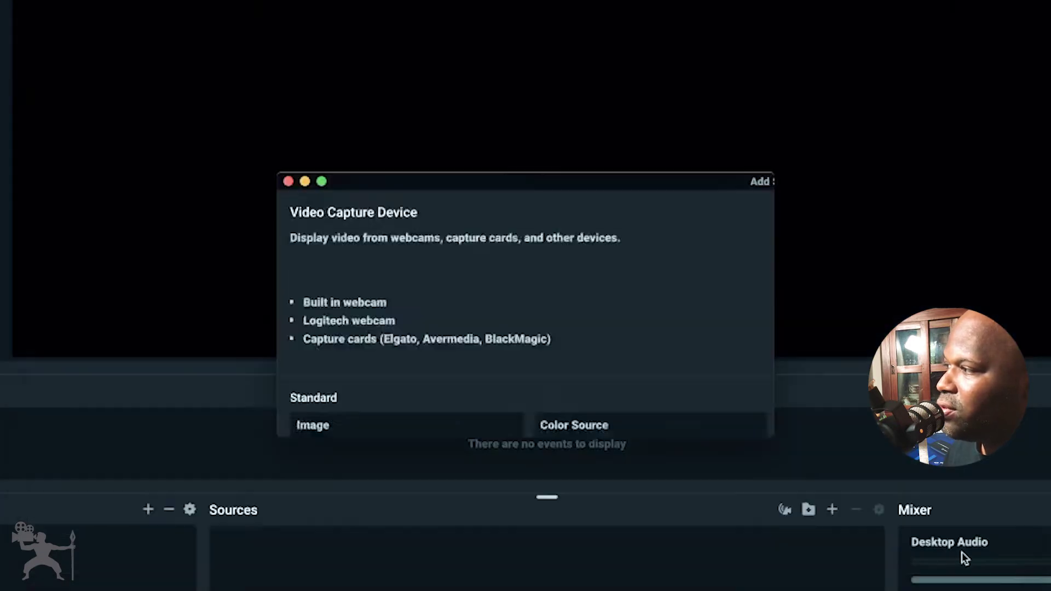
{"action": "left_click", "coordinate": [971, 554]}
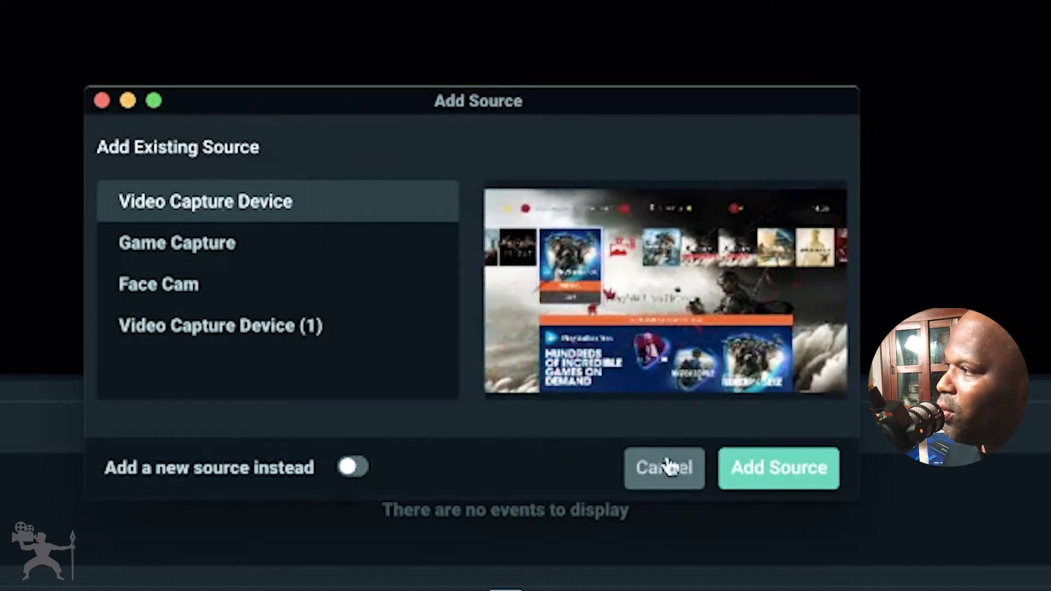
{"action": "left_click", "coordinate": [769, 468]}
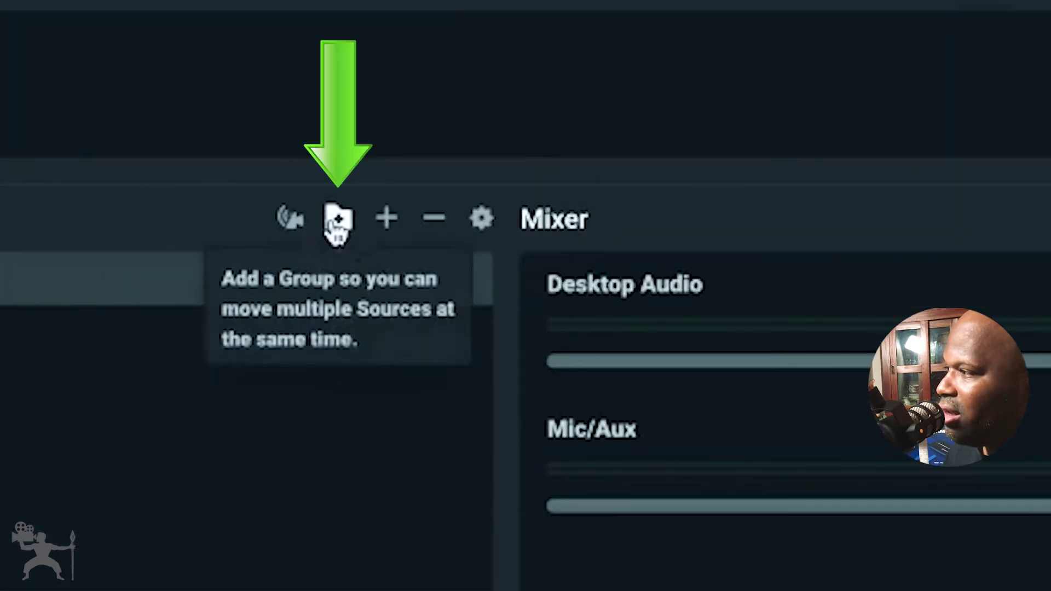
- Create a source folder named 'GAME CAPTURE' and drag the Video Capture Device into it
{"action": "left_click", "coordinate": [336, 222]}
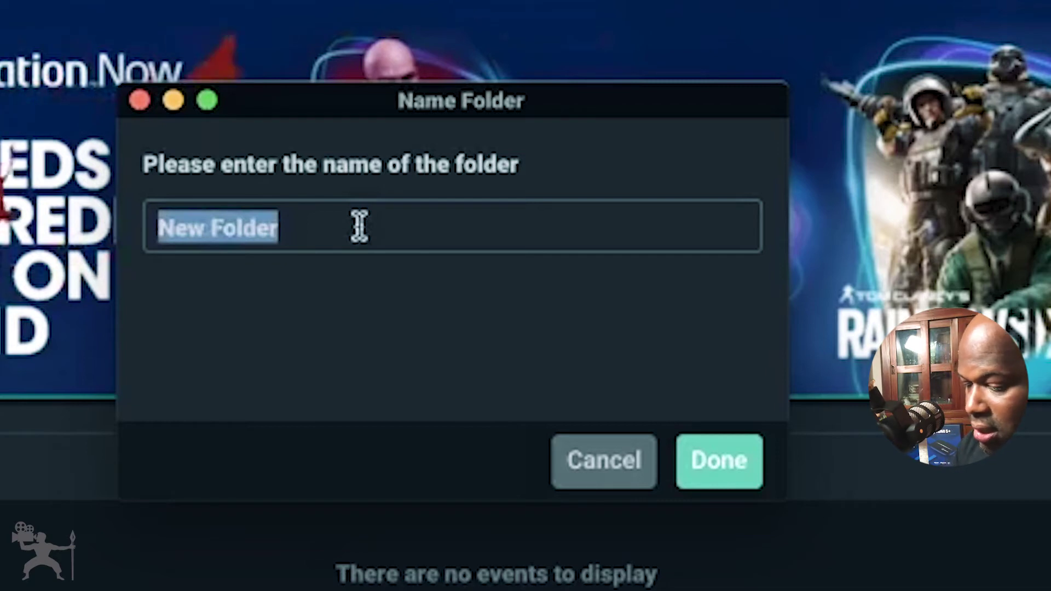
{"action": "type", "text": "GAME CAP"}
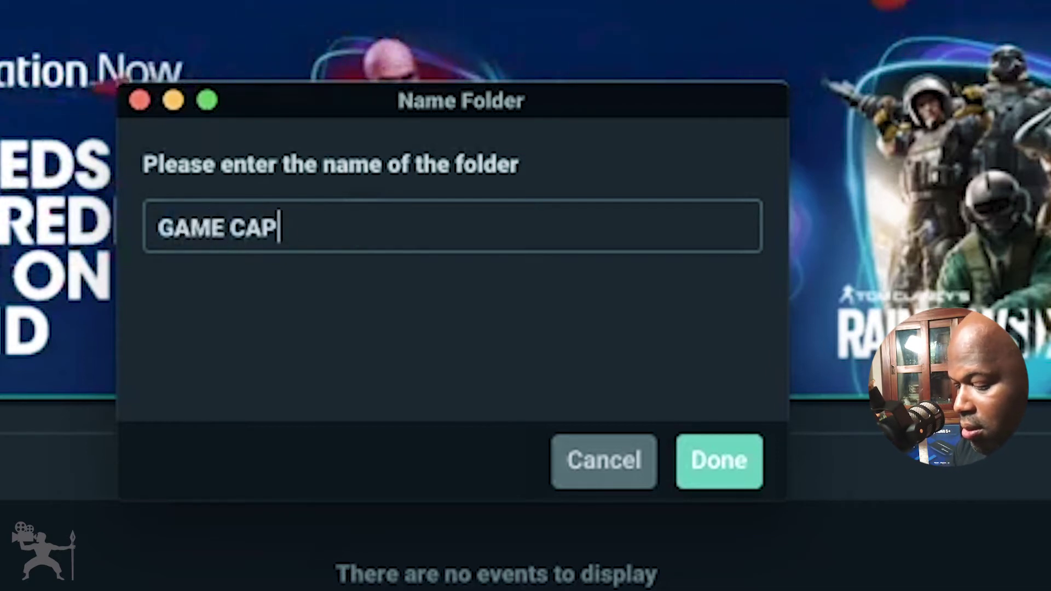
{"action": "type", "text": "TURE"}
{"action": "left_click", "coordinate": [720, 467]}
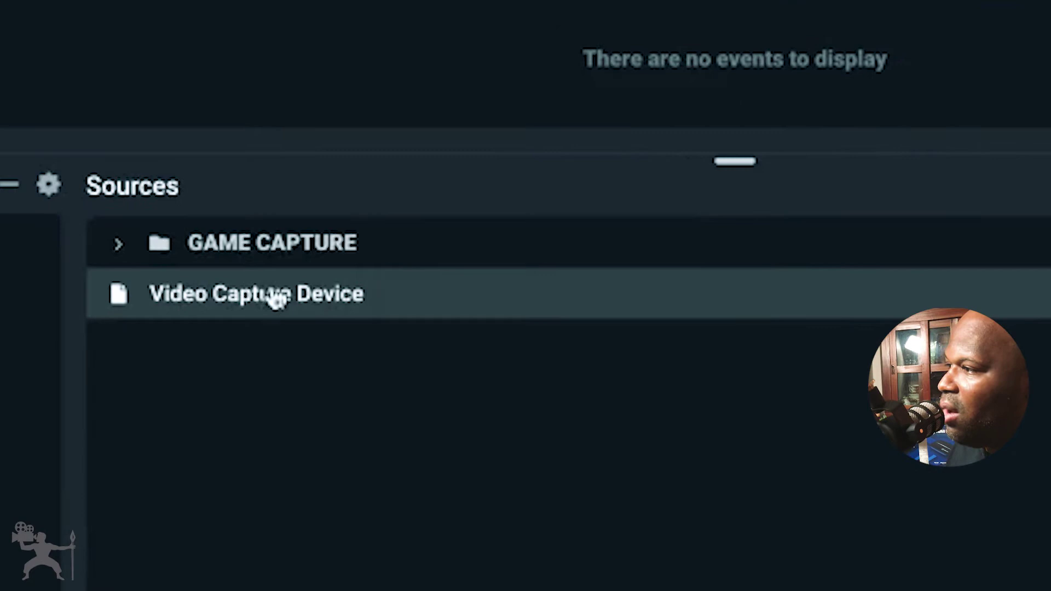
{"action": "left_click_drag", "start_coordinate": [121, 296], "coordinate": [122, 296]}
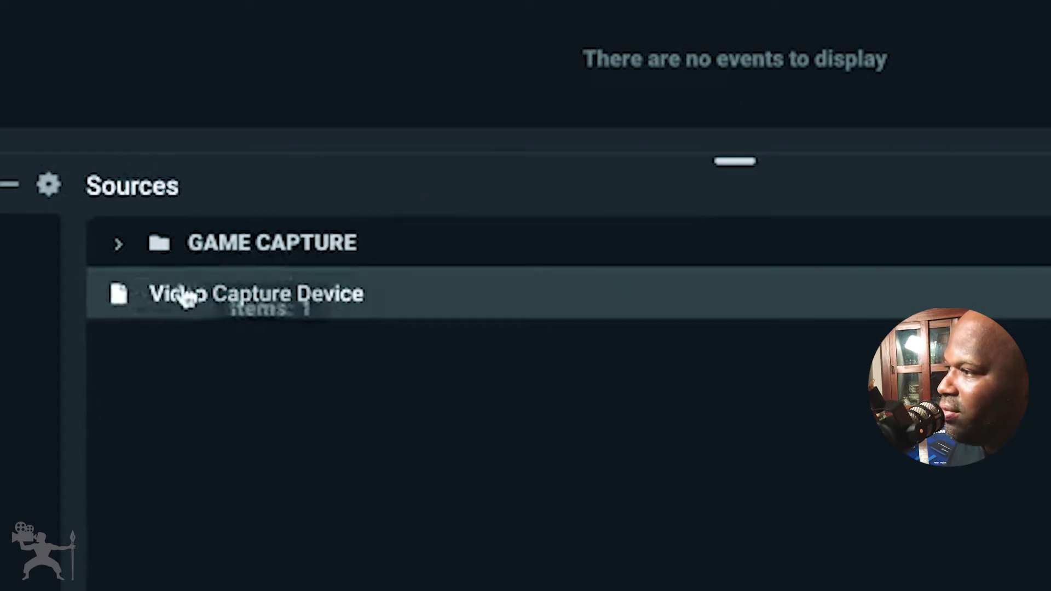
{"action": "left_click_drag", "start_coordinate": [208, 299], "coordinate": [256, 270]}
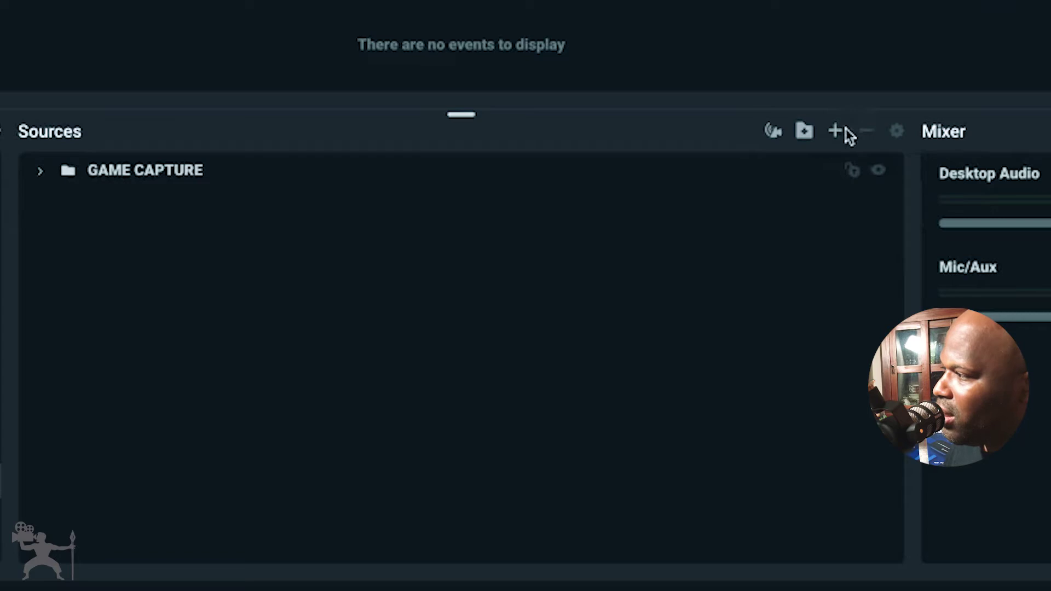
- Add the existing Video Capture Device (1) face cam to Demo, leaving the new-source toggle off
{"action": "left_click", "coordinate": [834, 131]}
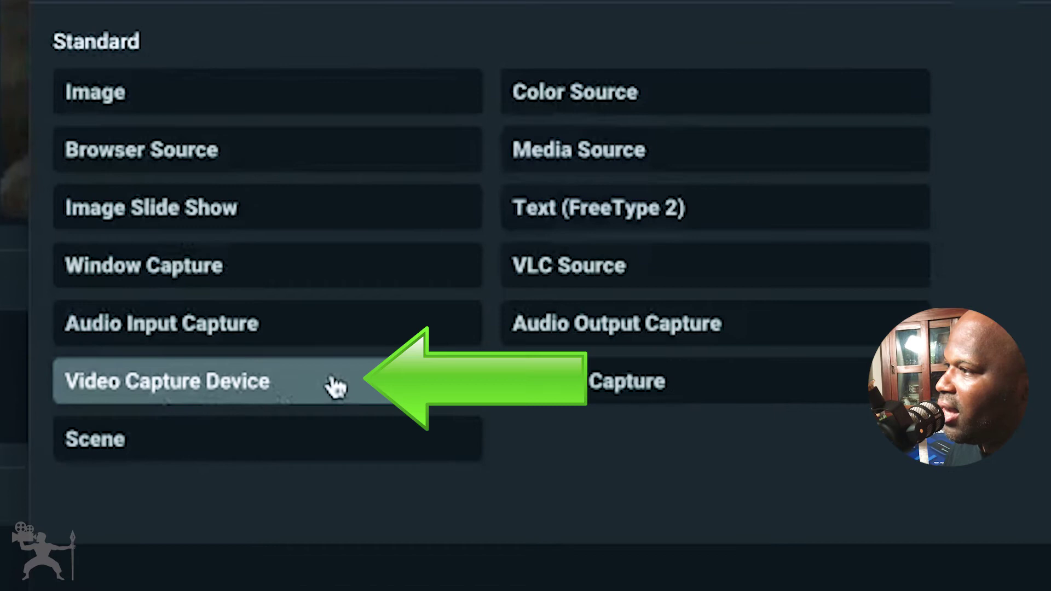
{"action": "left_click", "coordinate": [335, 387]}
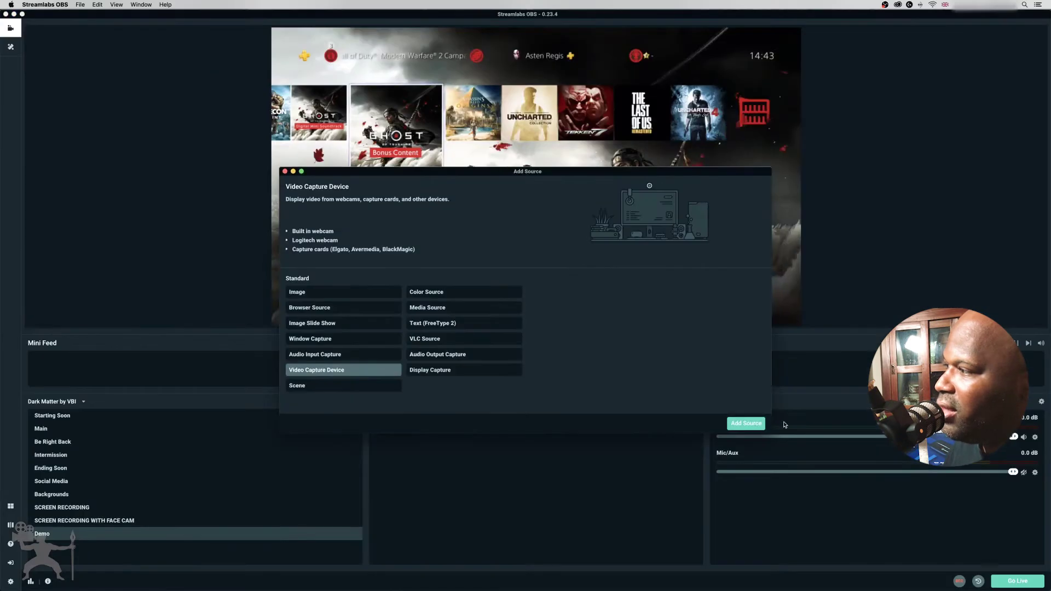
{"action": "left_click", "coordinate": [750, 425]}
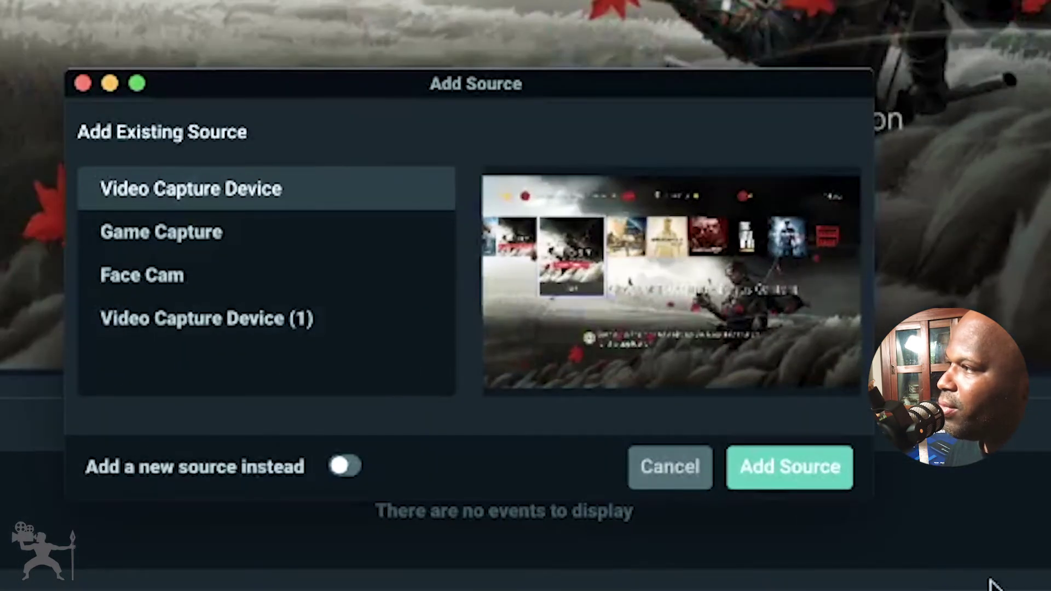
{"action": "left_click", "coordinate": [277, 322]}
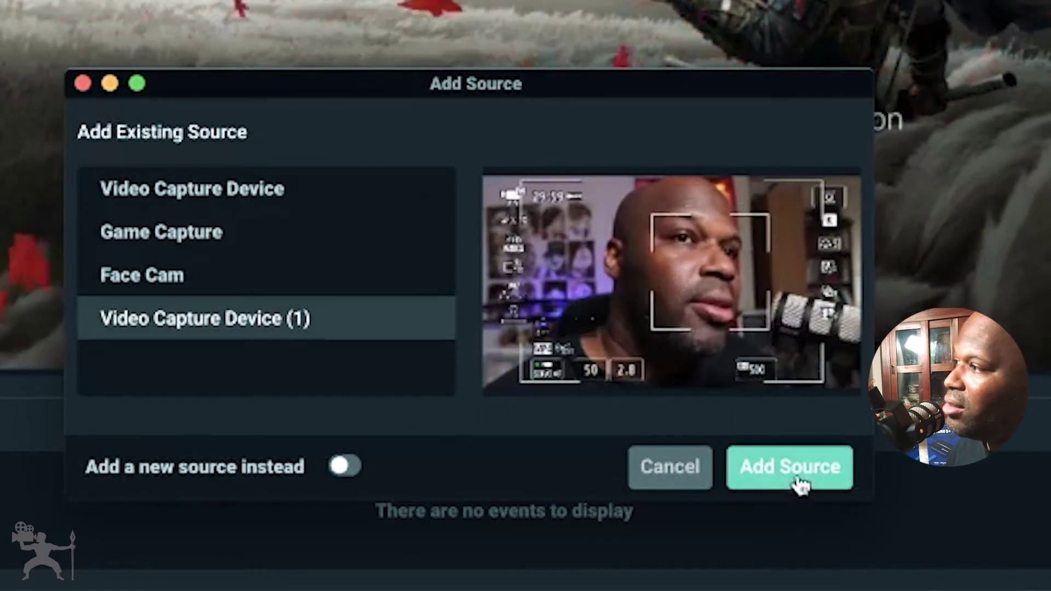
{"action": "left_click", "coordinate": [353, 475]}
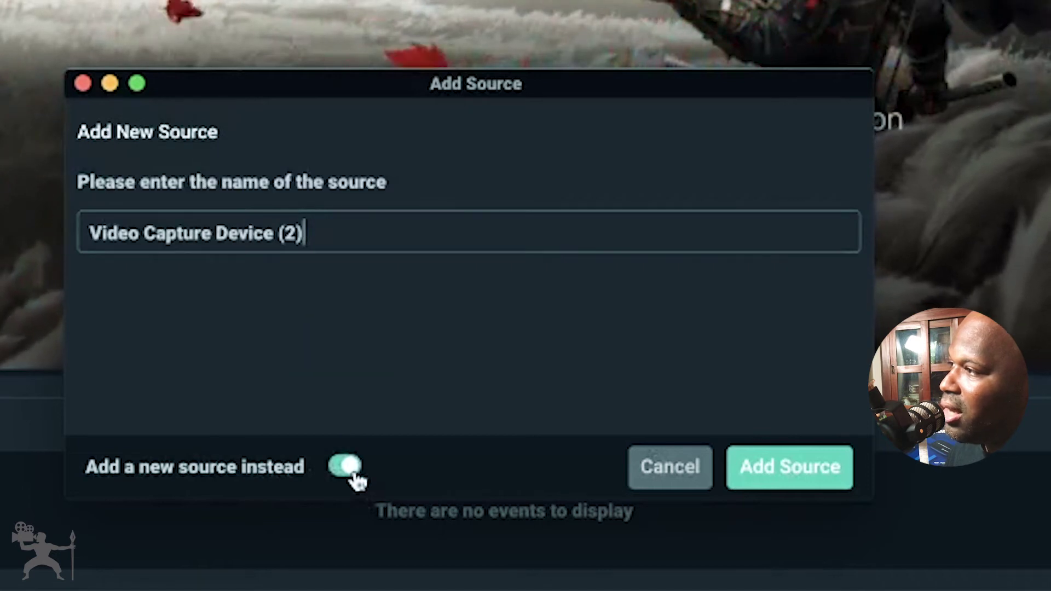
{"action": "left_click", "coordinate": [355, 476]}
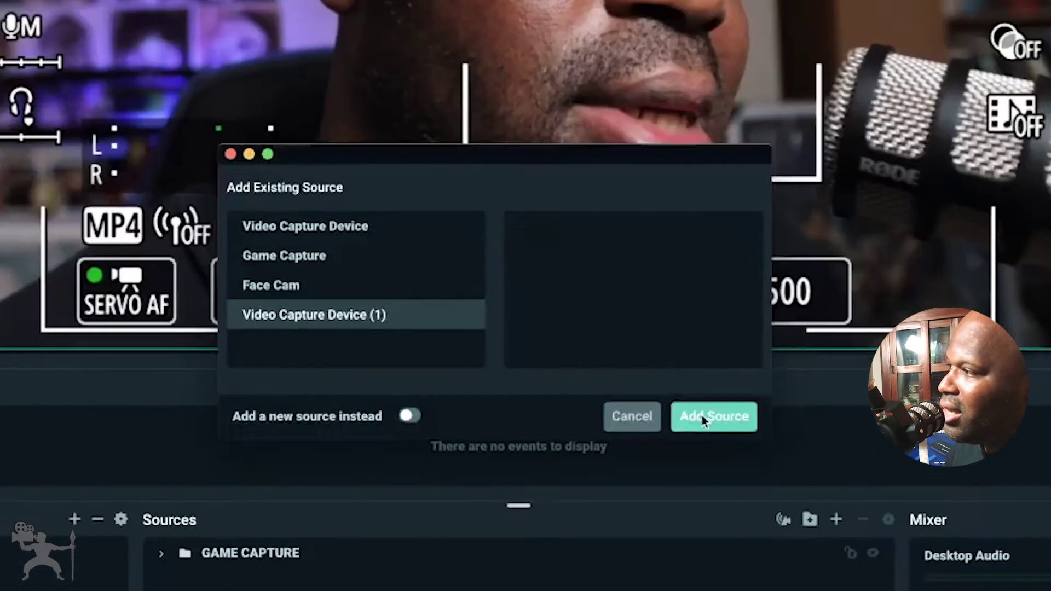
{"action": "left_click", "coordinate": [777, 484]}
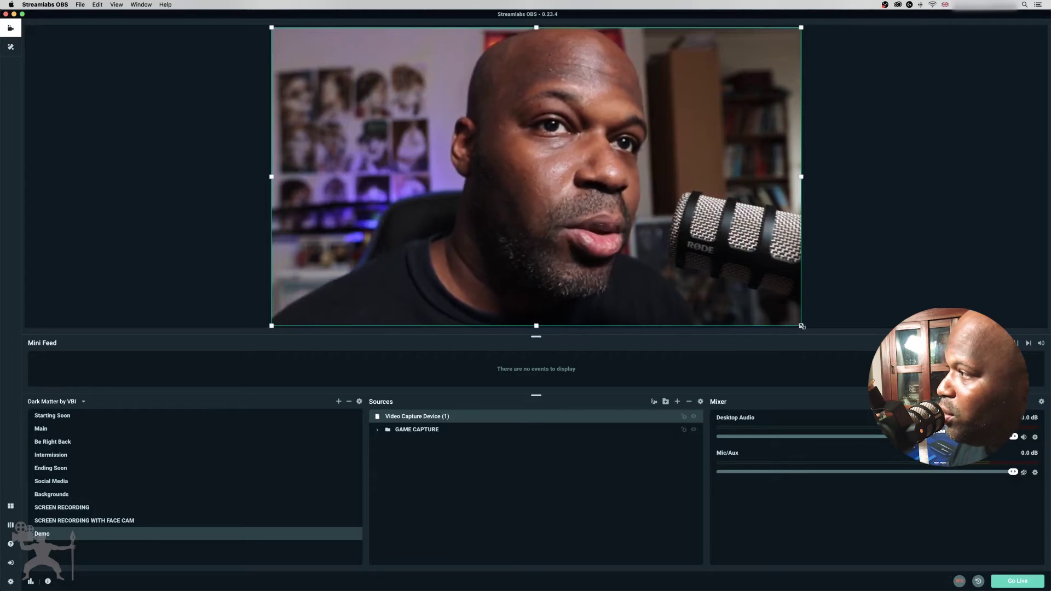
- Resize Video Capture Device (1) into a small inset at the lower left of the gameplay
{"action": "left_click_drag", "start_coordinate": [802, 325], "coordinate": [247, 13]}
{"action": "left_click_drag", "start_coordinate": [333, 58], "coordinate": [383, 305]}
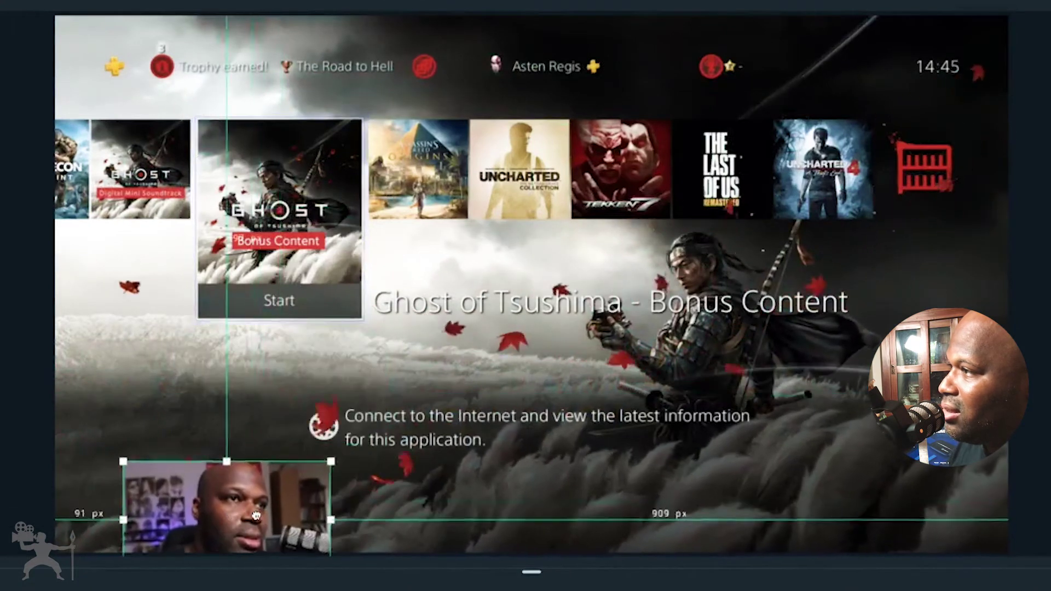
{"action": "left_click_drag", "start_coordinate": [255, 514], "coordinate": [222, 464]}
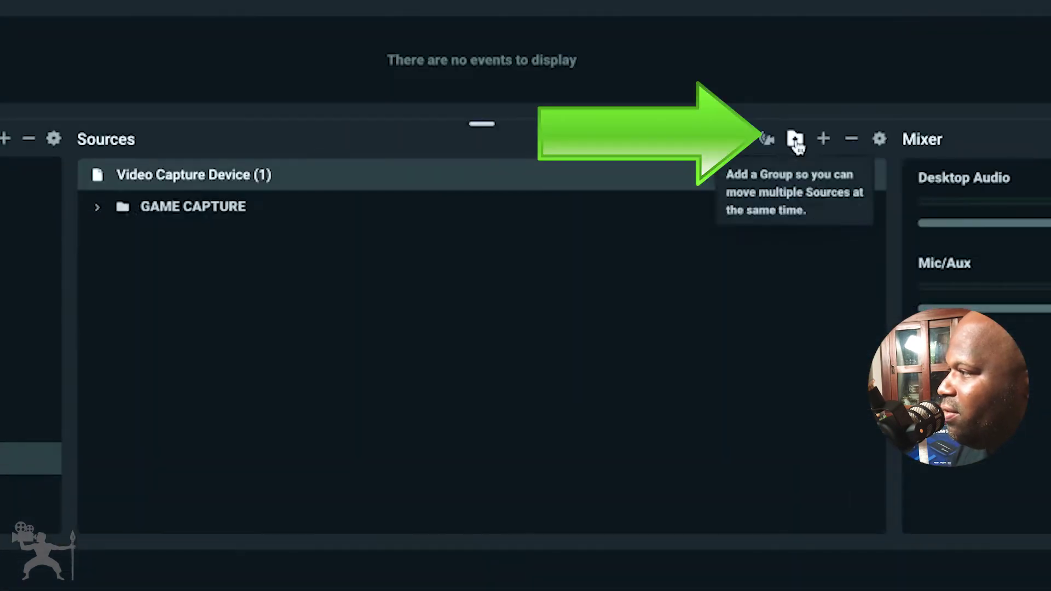
- Create a 'FAM CAM' folder holding Video Capture Device (1), ordered above GAME CAPTURE
{"action": "left_click", "coordinate": [794, 140]}
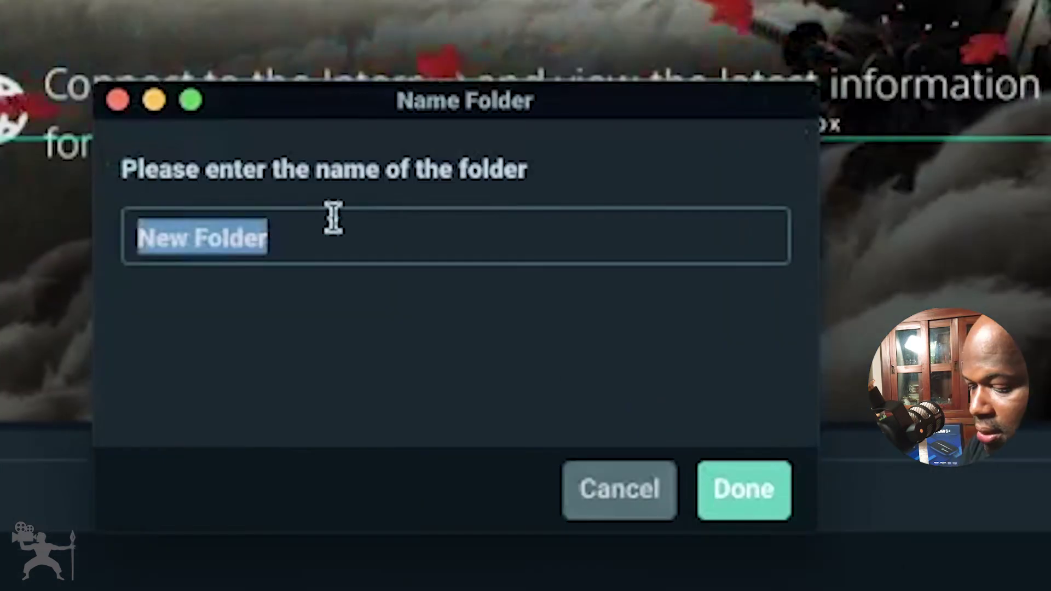
{"action": "type", "text": "FAM CAM"}
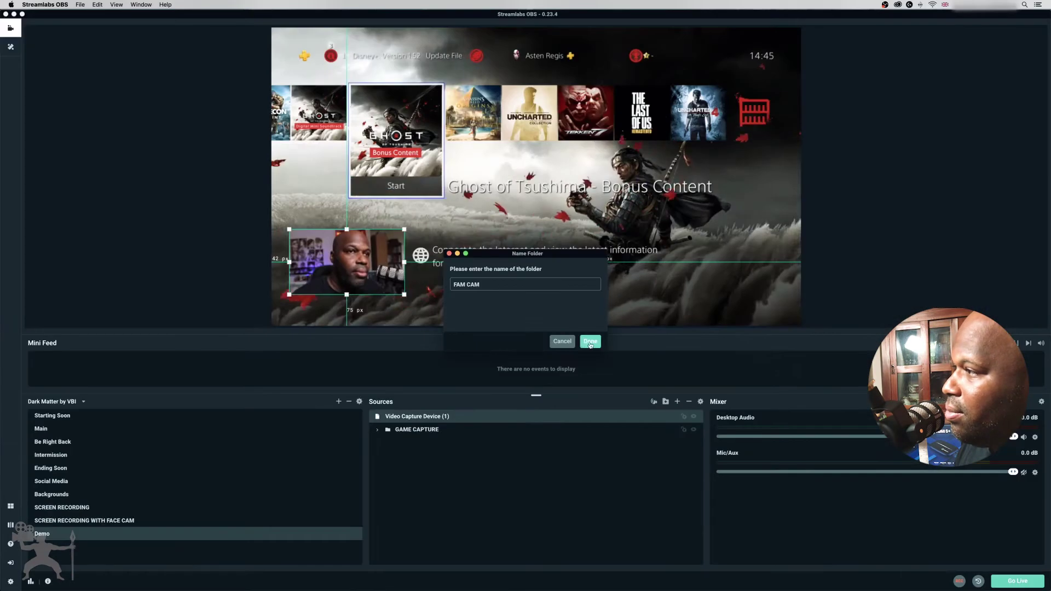
{"action": "left_click", "coordinate": [734, 493]}
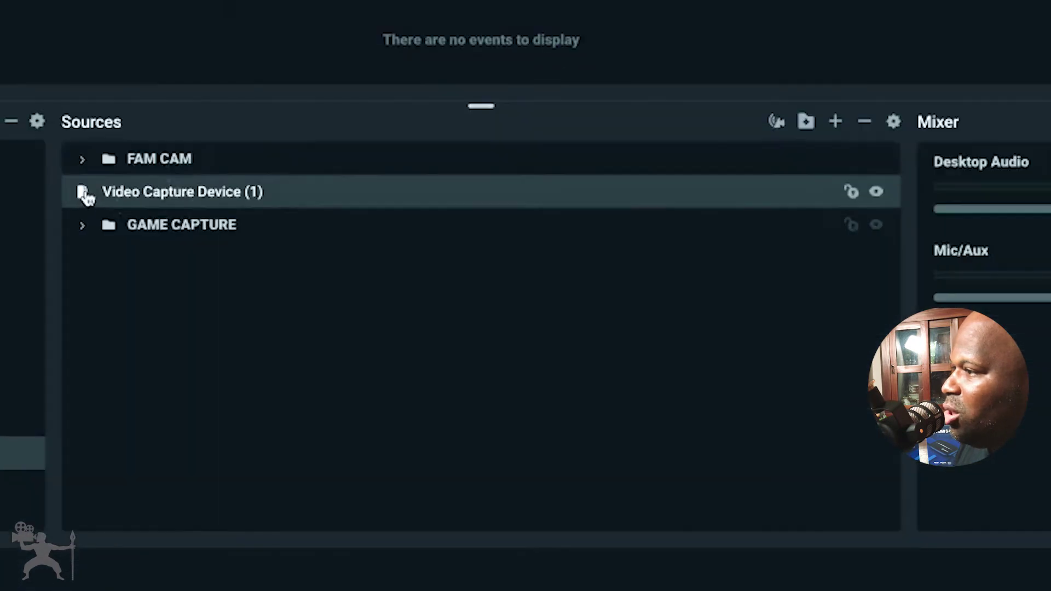
{"action": "left_click_drag", "start_coordinate": [378, 431], "coordinate": [405, 421]}
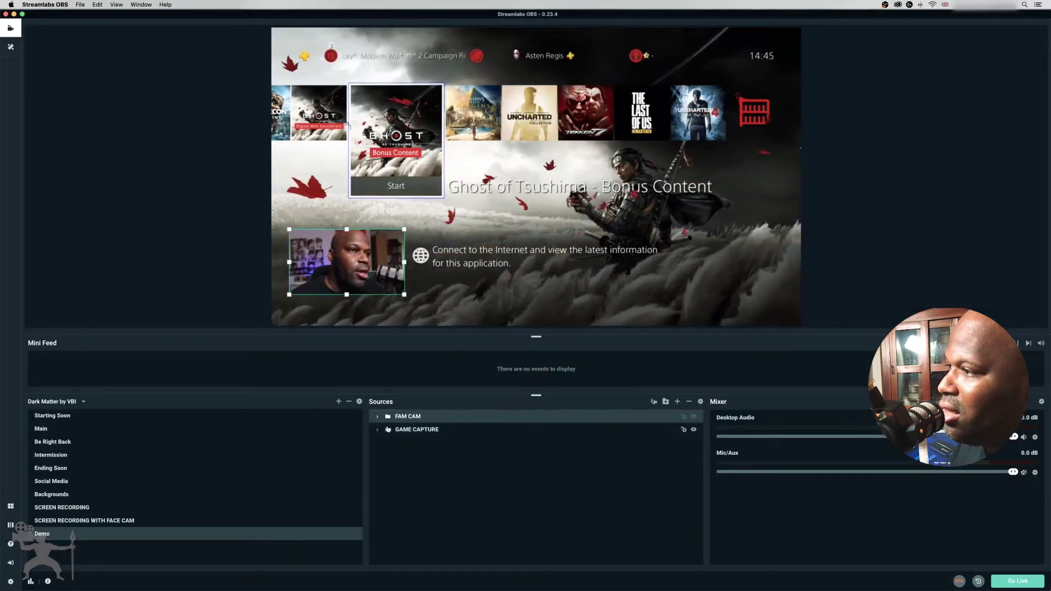
{"action": "left_click_drag", "start_coordinate": [387, 429], "coordinate": [403, 413]}
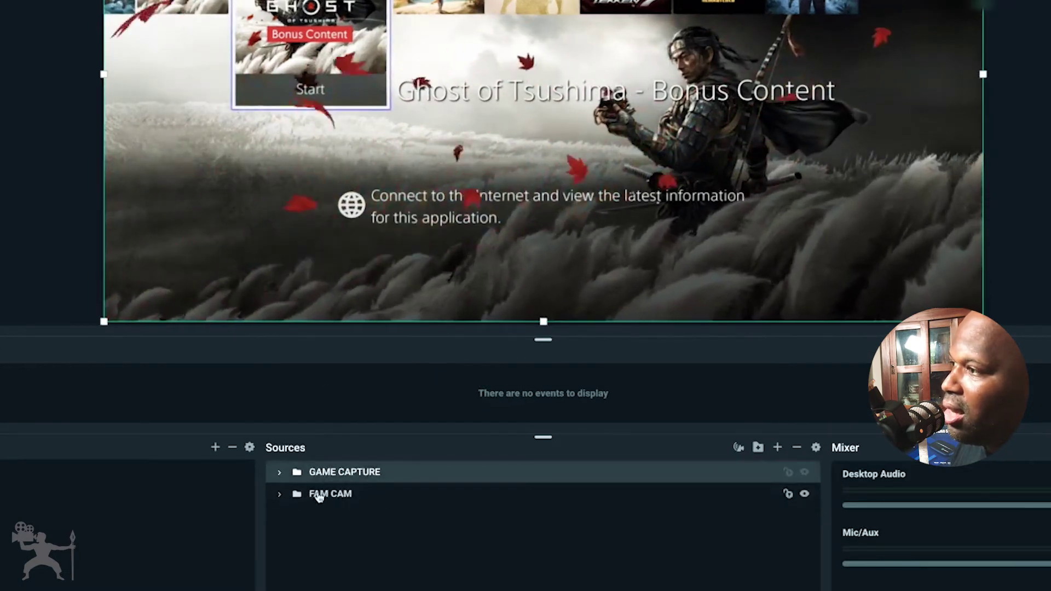
{"action": "left_click_drag", "start_coordinate": [319, 496], "coordinate": [339, 445]}
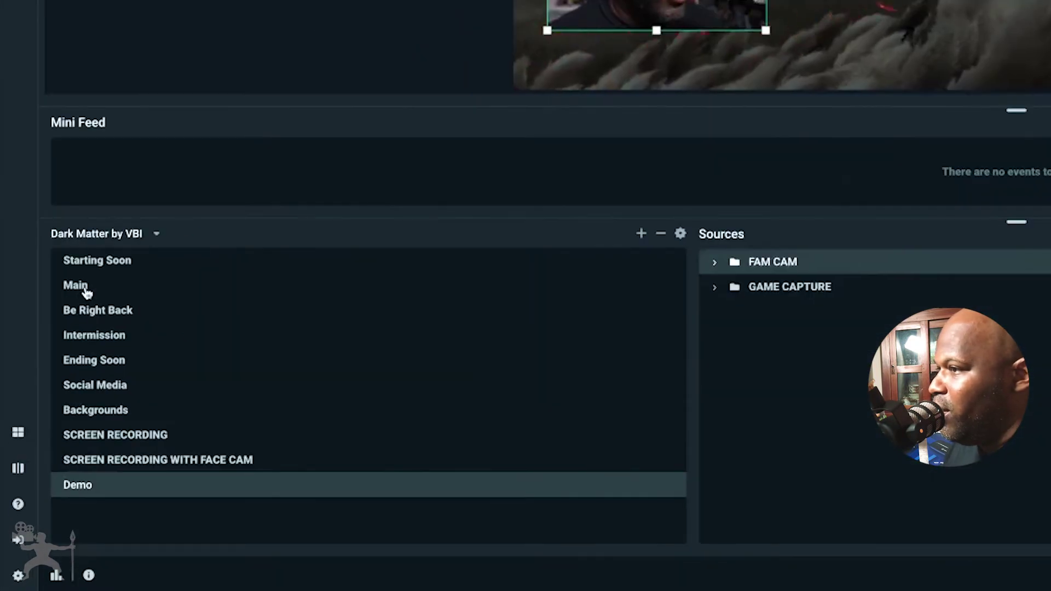
- In the Main scene, expand the FACE CAM folder and toggle Webcam-Frame-16x9.png's visibility
{"action": "left_click", "coordinate": [85, 288]}
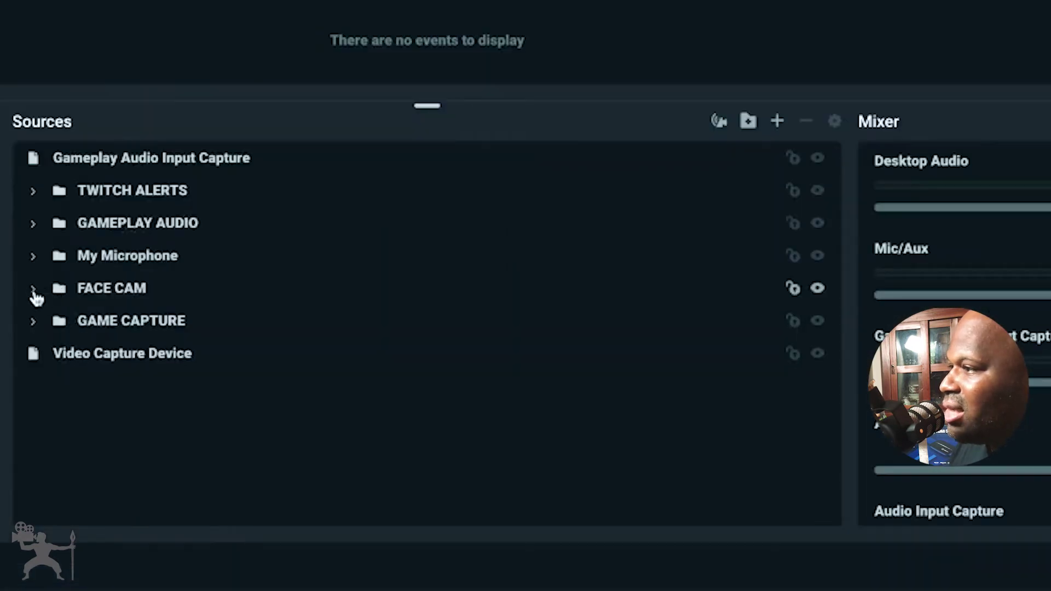
{"action": "left_click", "coordinate": [32, 289]}
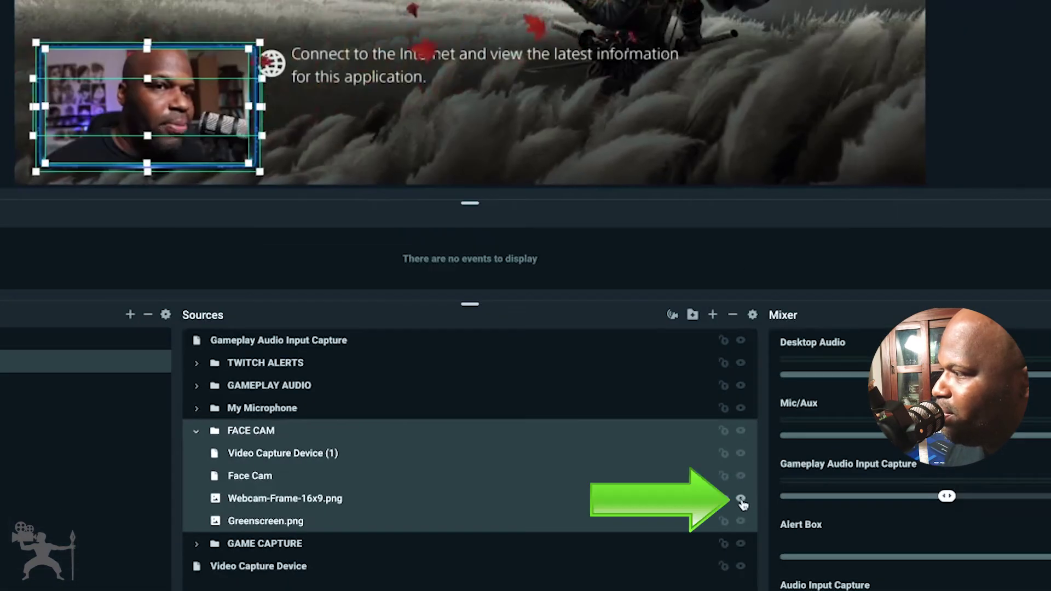
{"action": "left_click", "coordinate": [818, 387]}
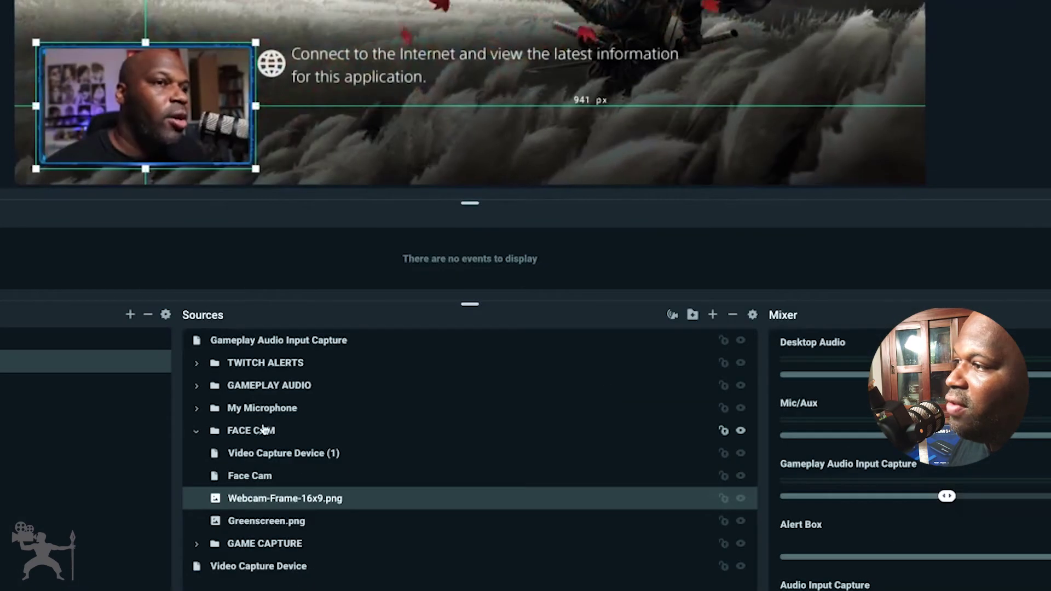
- Select and collapse the FACE CAM folder, then drag the group to the lower left of Main's gameplay
{"action": "left_click", "coordinate": [258, 431]}
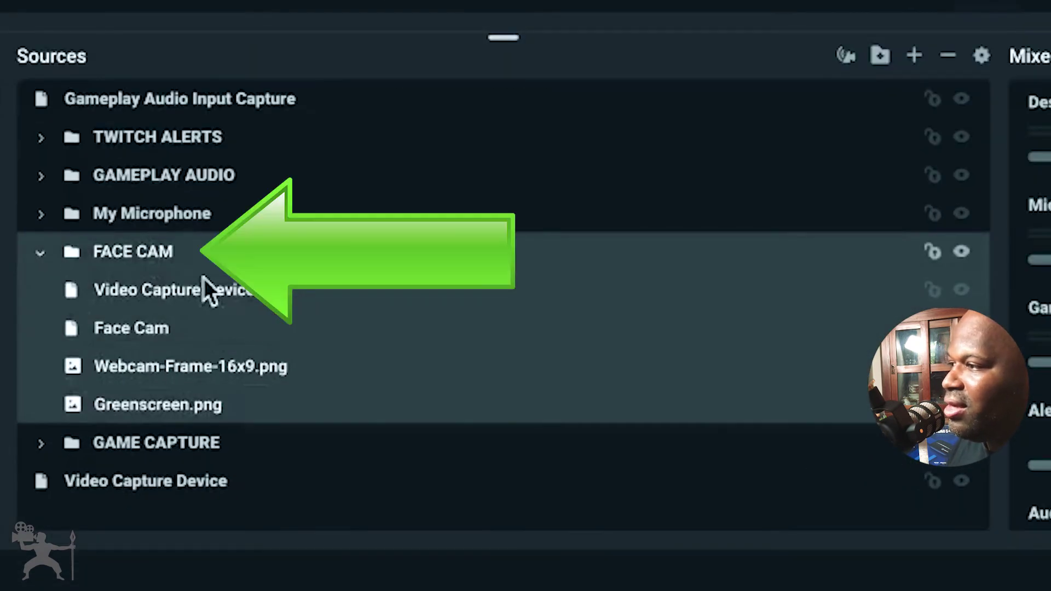
{"action": "left_click", "coordinate": [40, 255]}
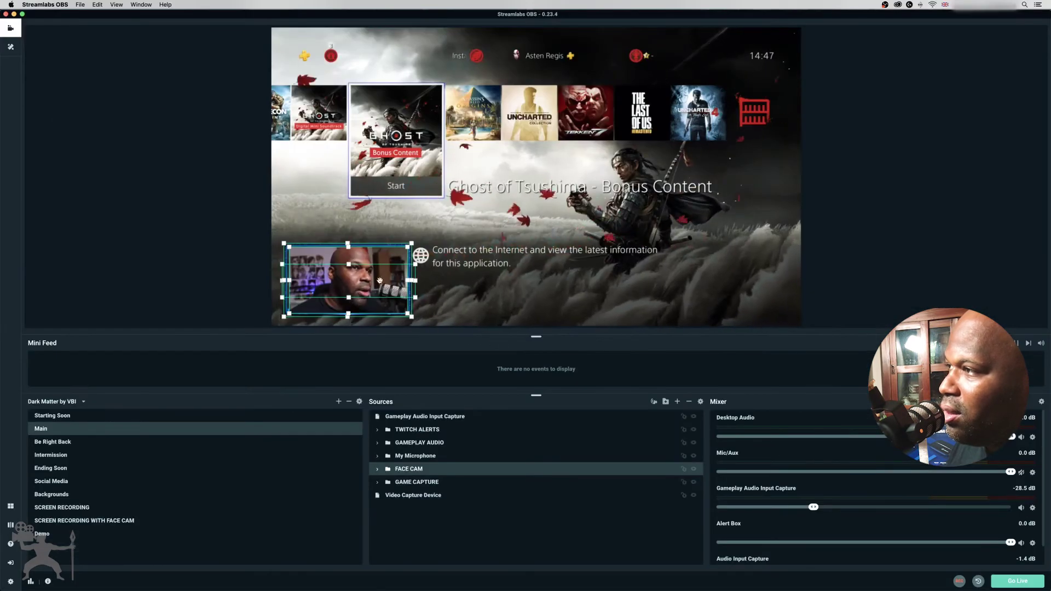
{"action": "left_click_drag", "start_coordinate": [363, 268], "coordinate": [488, 235]}
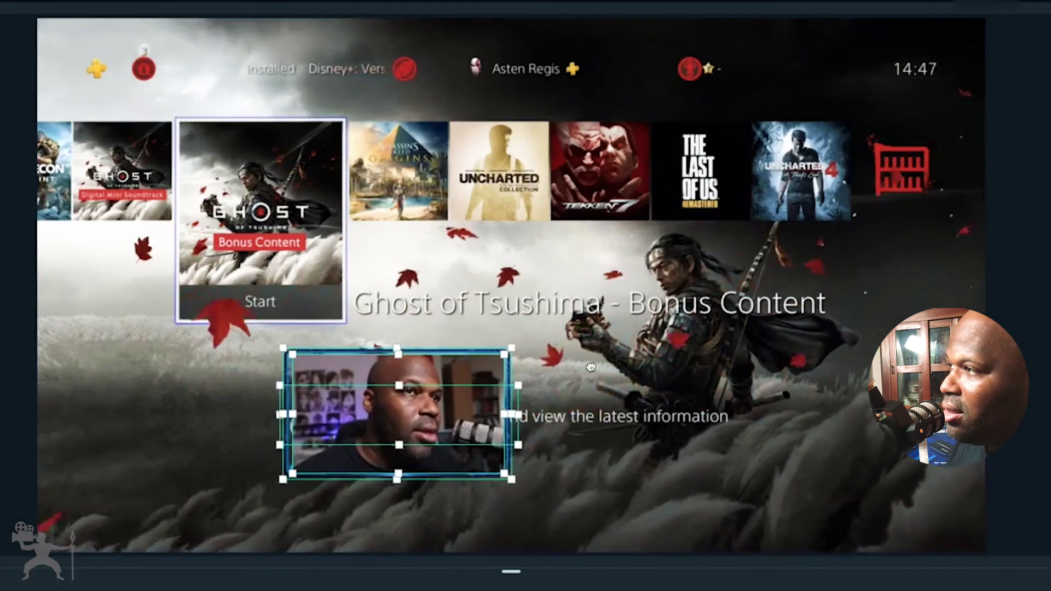
{"action": "left_click_drag", "start_coordinate": [425, 389], "coordinate": [564, 342]}
{"action": "left_click_drag", "start_coordinate": [156, 435], "coordinate": [224, 468]}
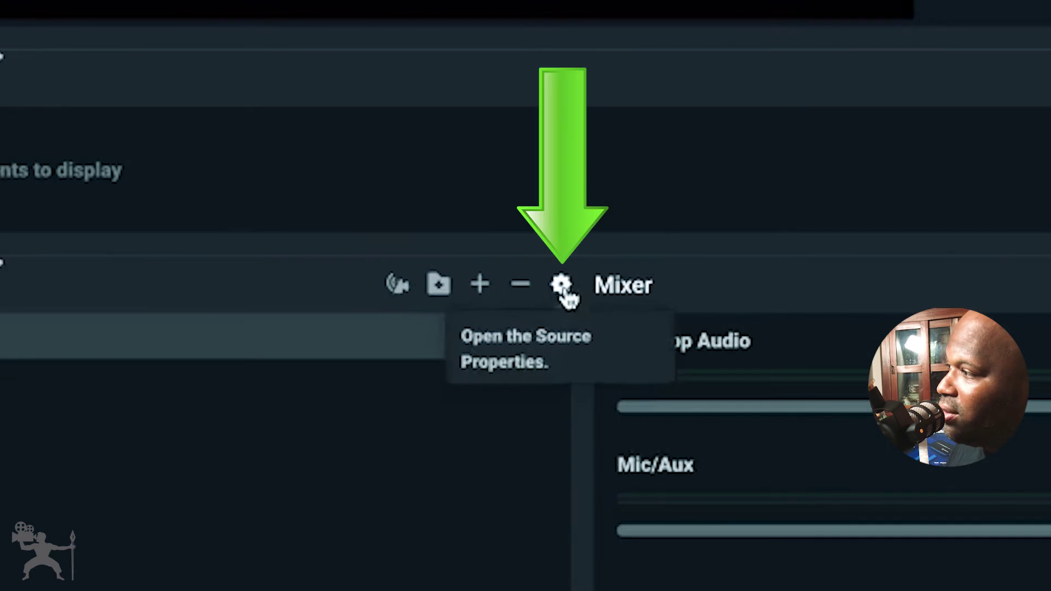
{"action": "left_click", "coordinate": [561, 284]}
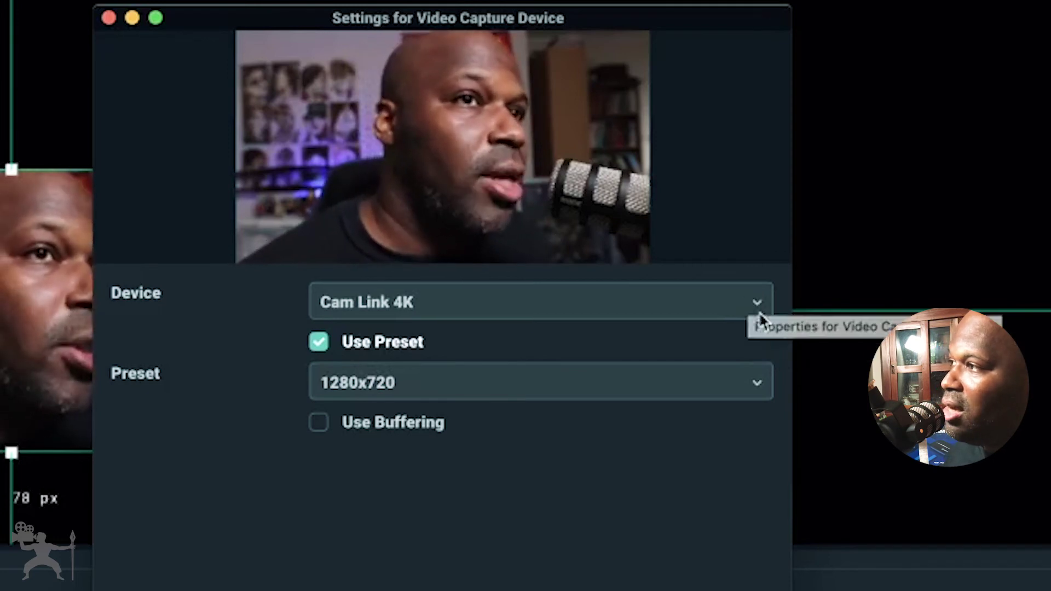
{"action": "left_click", "coordinate": [753, 379]}
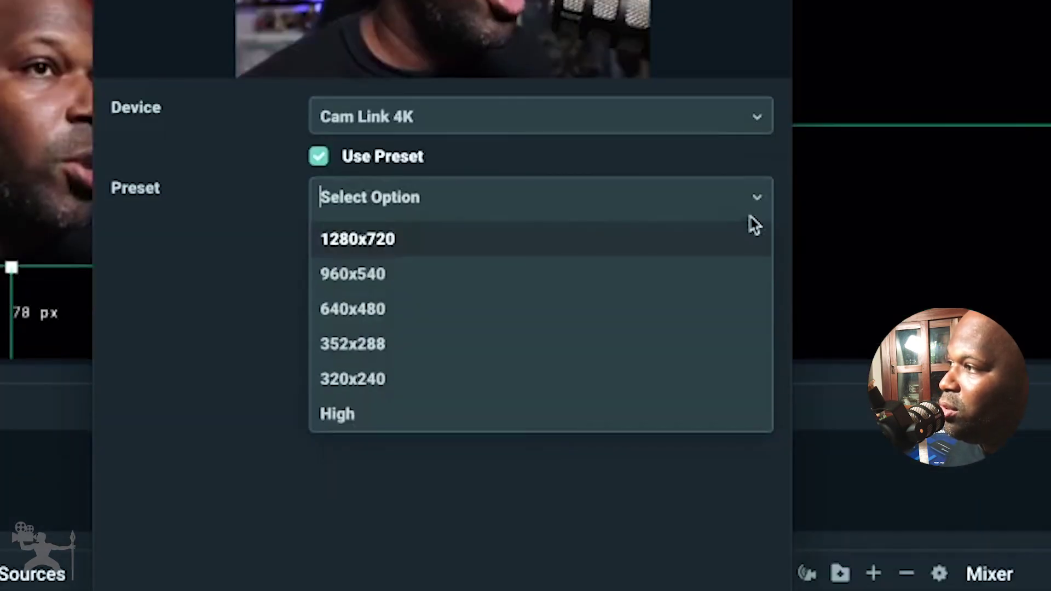
{"action": "left_click", "coordinate": [763, 198]}
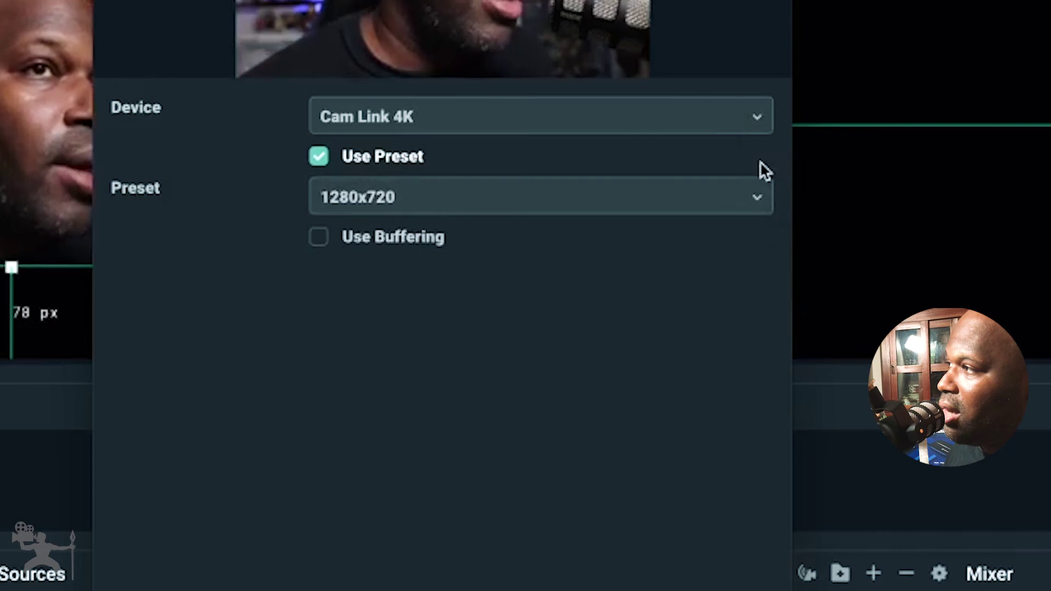
{"action": "left_click", "coordinate": [753, 125]}
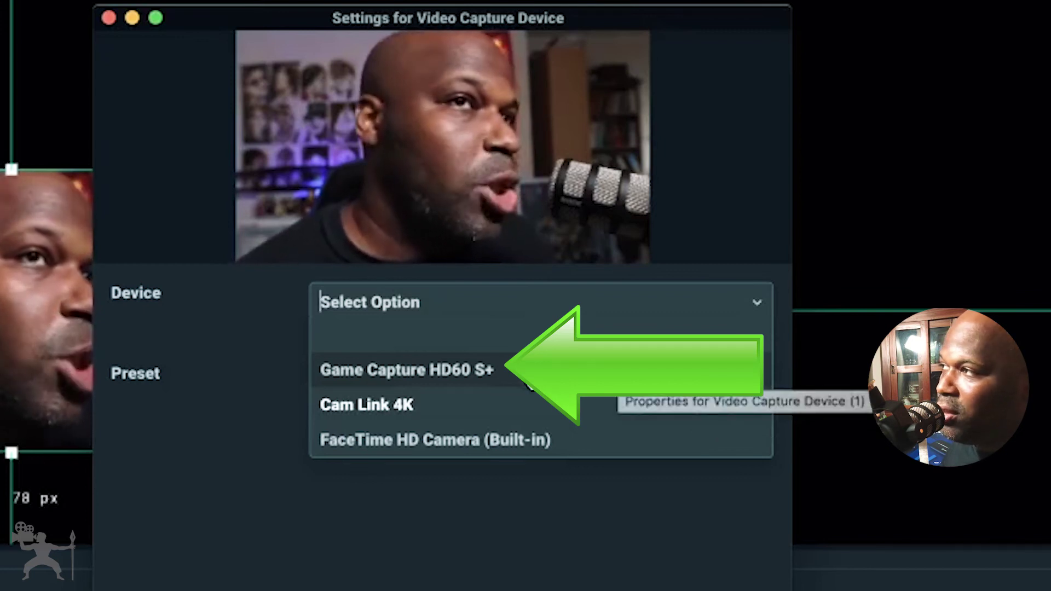
{"action": "left_click", "coordinate": [530, 377]}
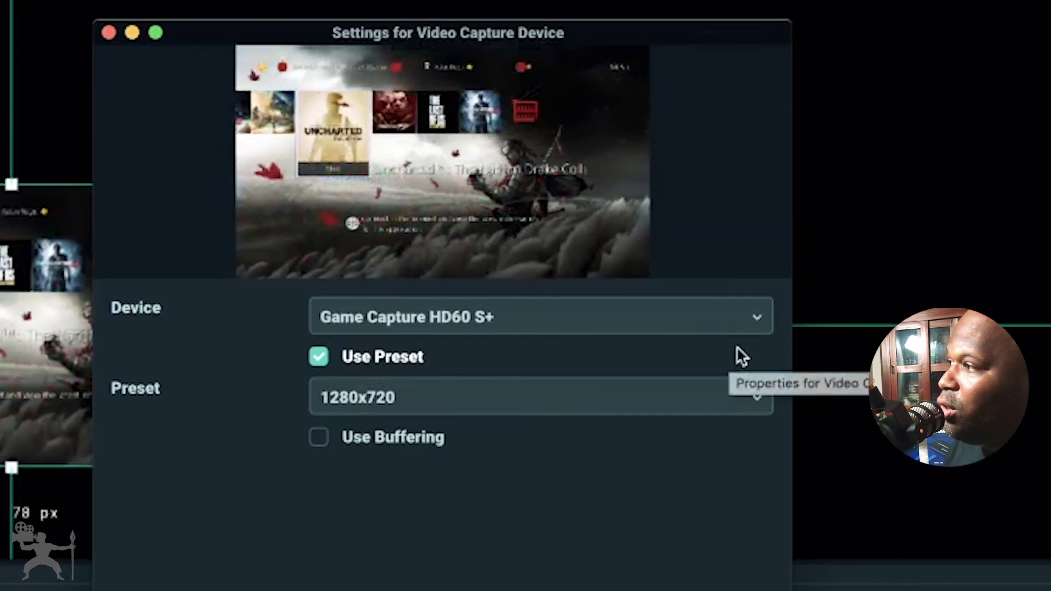
{"action": "left_click", "coordinate": [757, 317]}
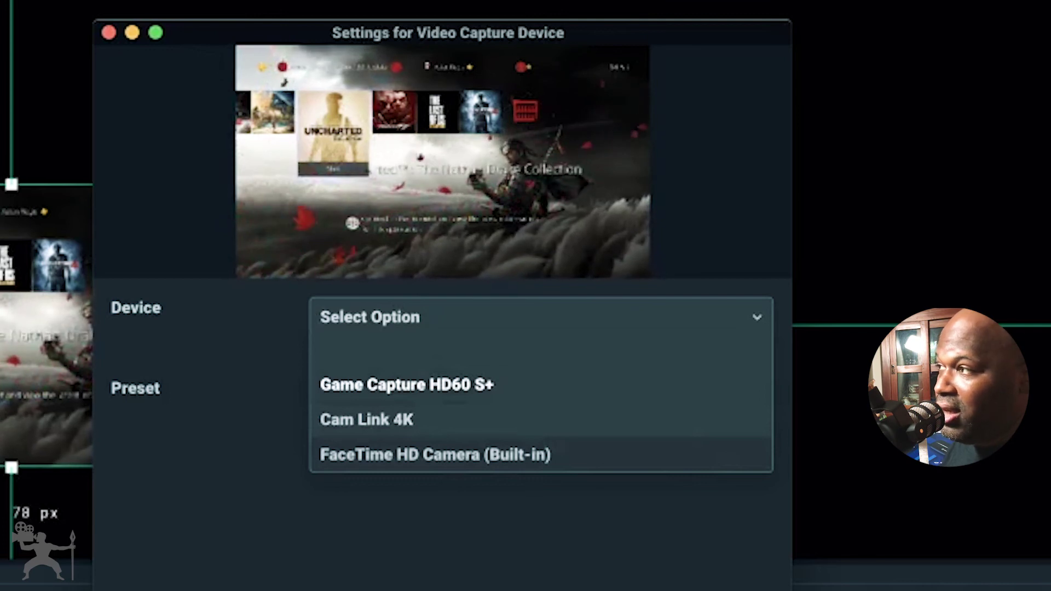
{"action": "left_click", "coordinate": [512, 426]}
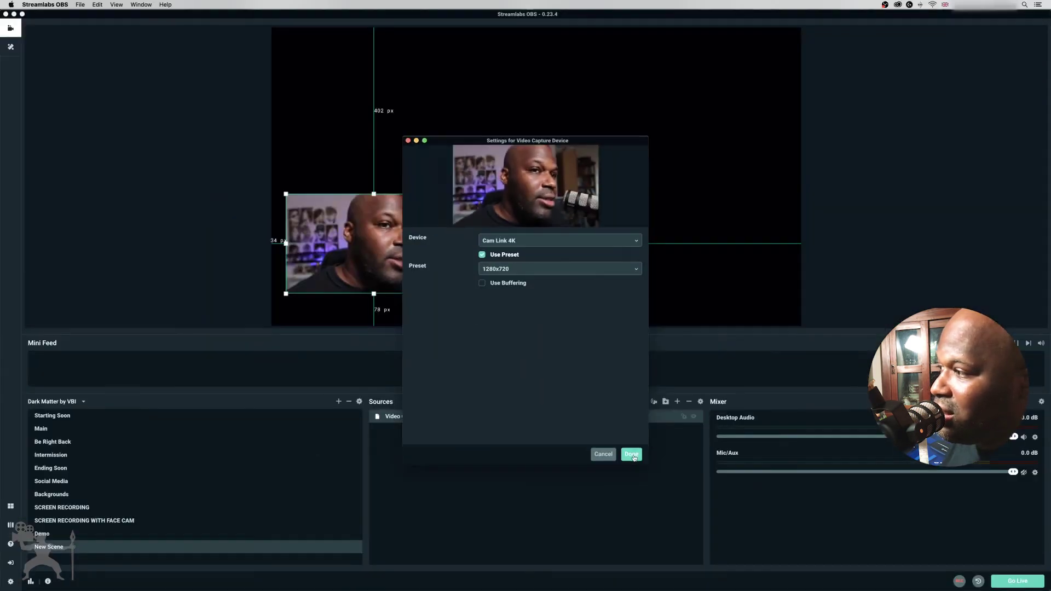
{"action": "left_click", "coordinate": [629, 453]}
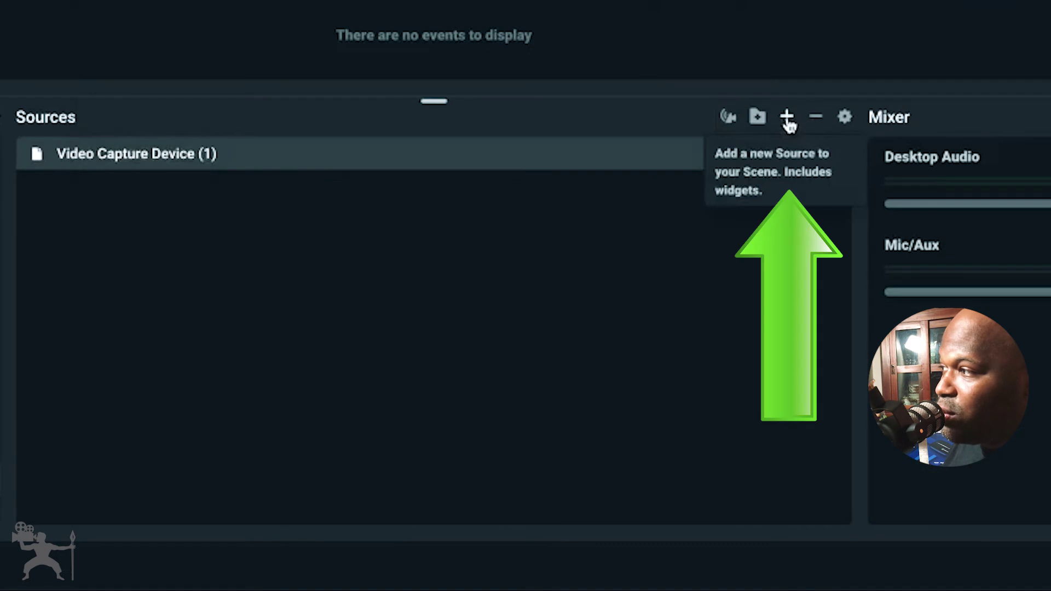
- Add the existing Video Capture Device gameplay to New Scene, placed below Video Capture Device (1)
{"action": "left_click", "coordinate": [787, 118]}
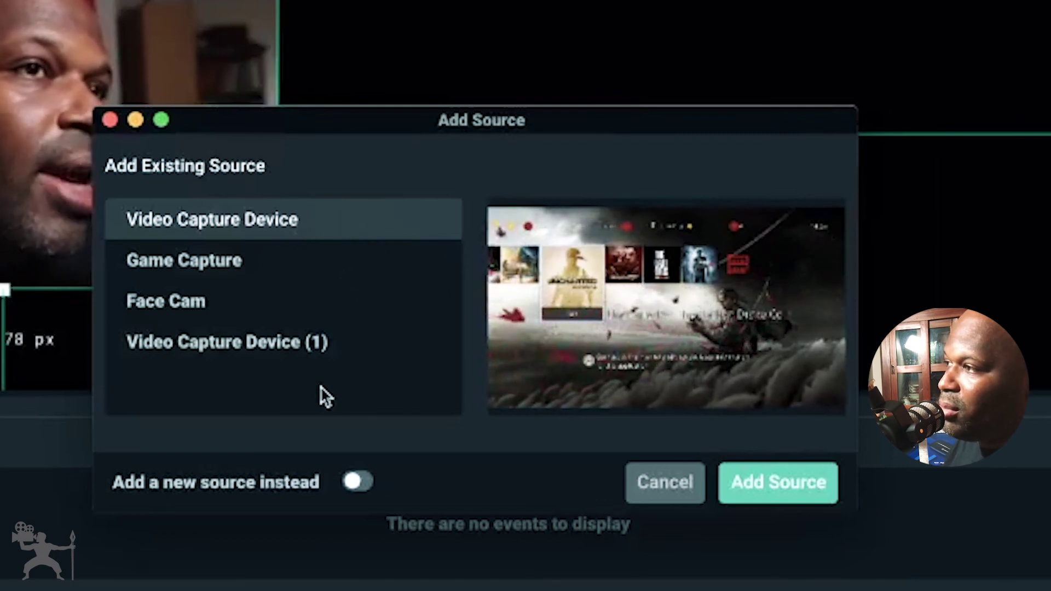
{"action": "left_click", "coordinate": [336, 359]}
{"action": "left_click", "coordinate": [344, 239]}
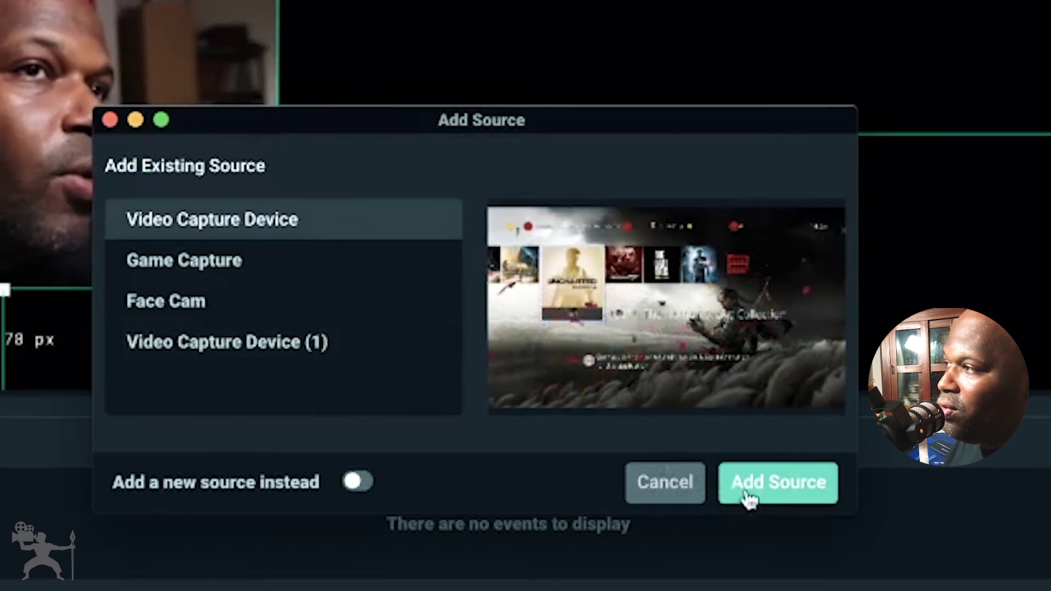
{"action": "left_click", "coordinate": [790, 487]}
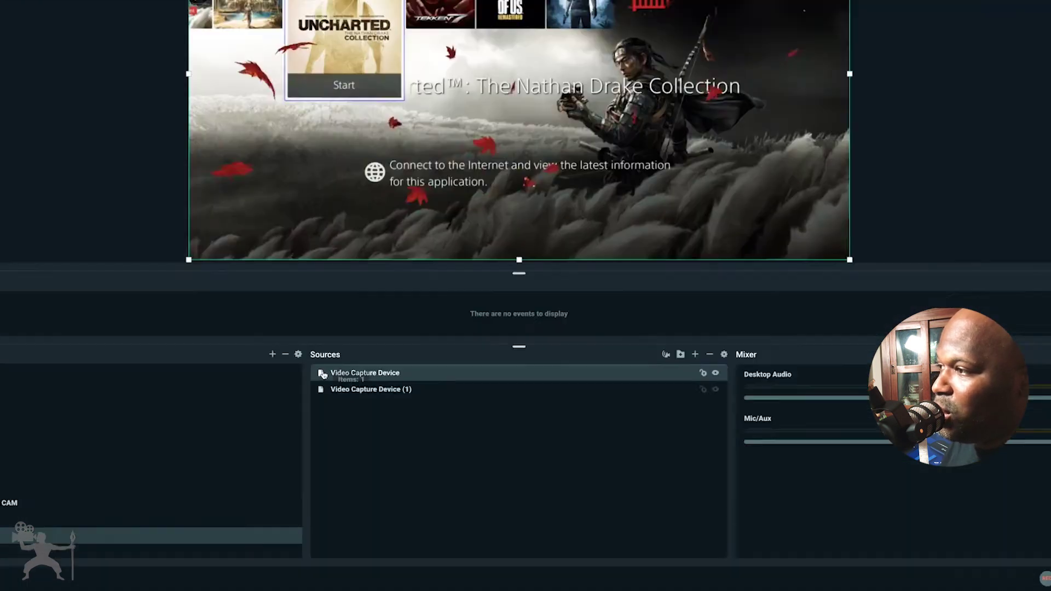
{"action": "left_click_drag", "start_coordinate": [323, 375], "coordinate": [332, 398]}
{"action": "left_click_drag", "start_coordinate": [116, 246], "coordinate": [113, 244]}
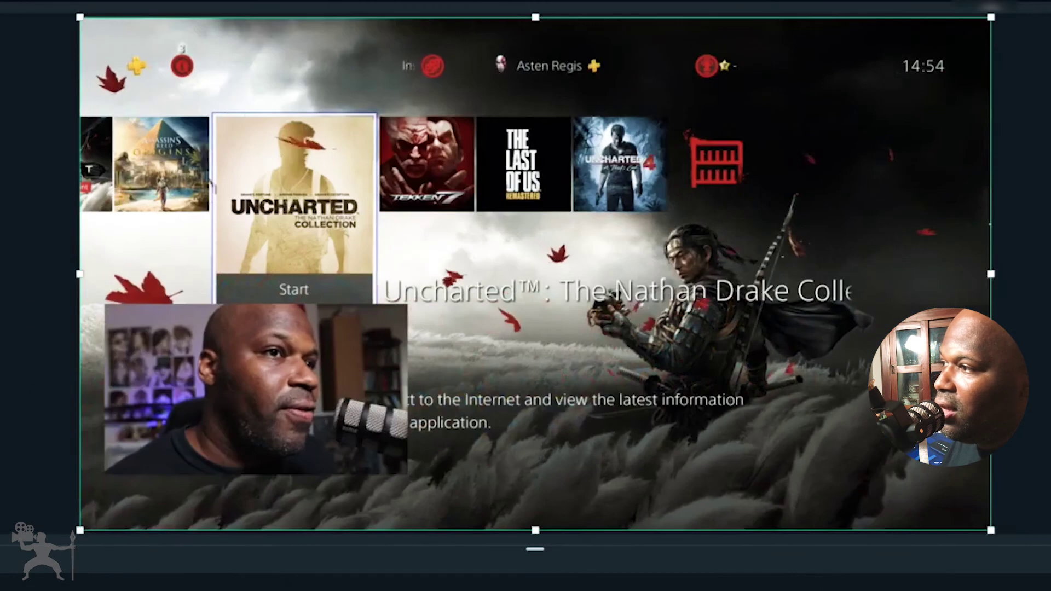